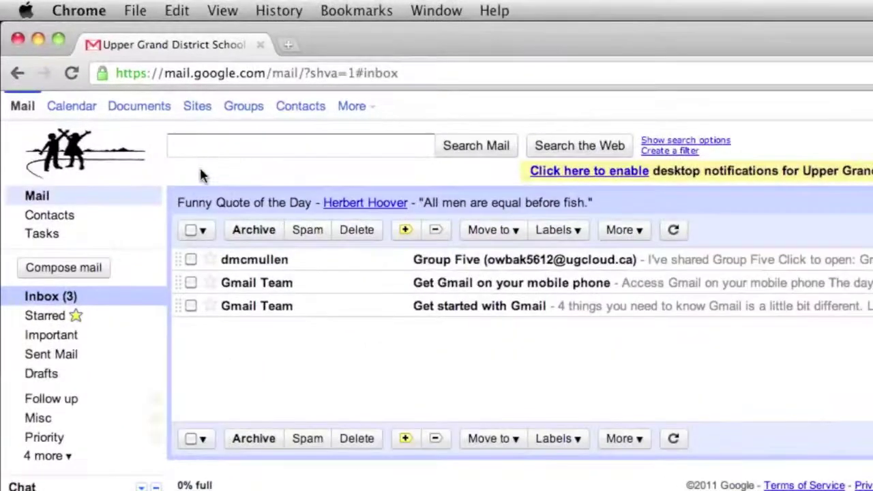
From the mail page, create a new blank Google Docs document named 'My first essay'
click(153, 110)
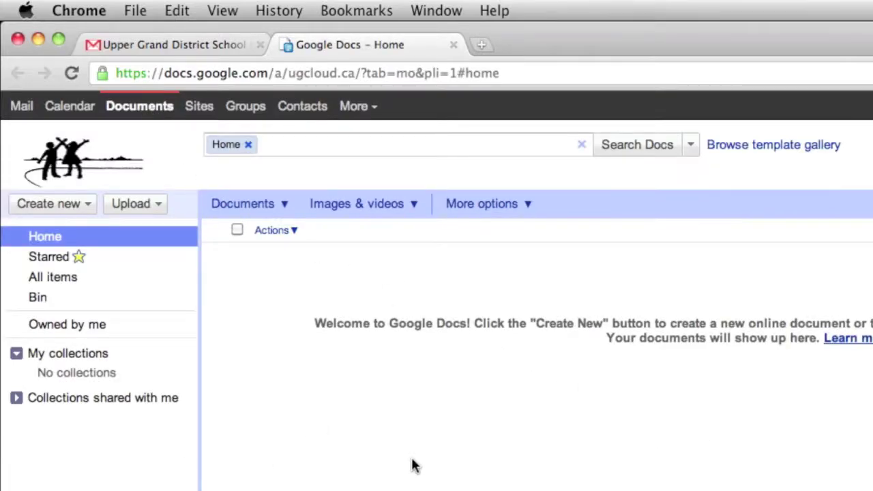
click(87, 203)
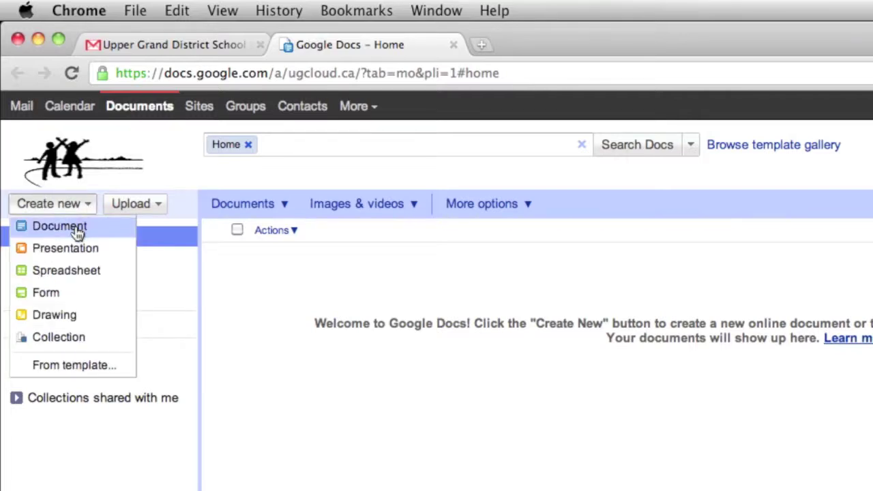
click(78, 230)
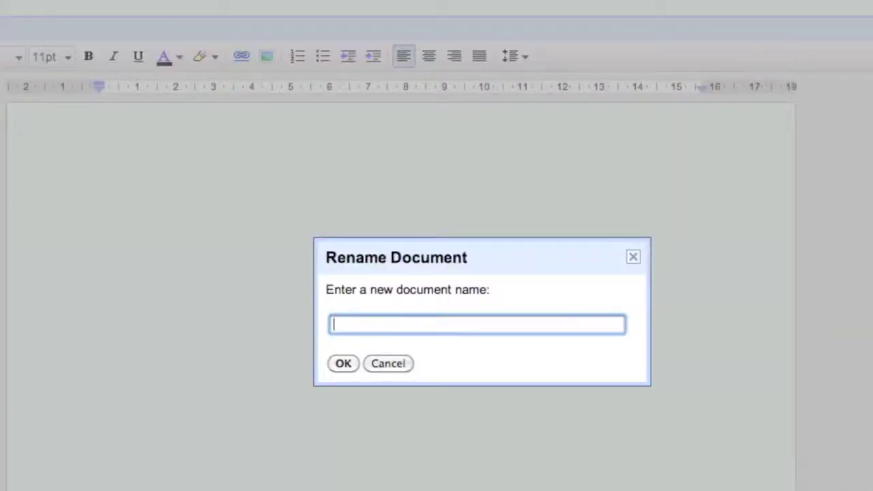
text(My first essay)
key(Return)
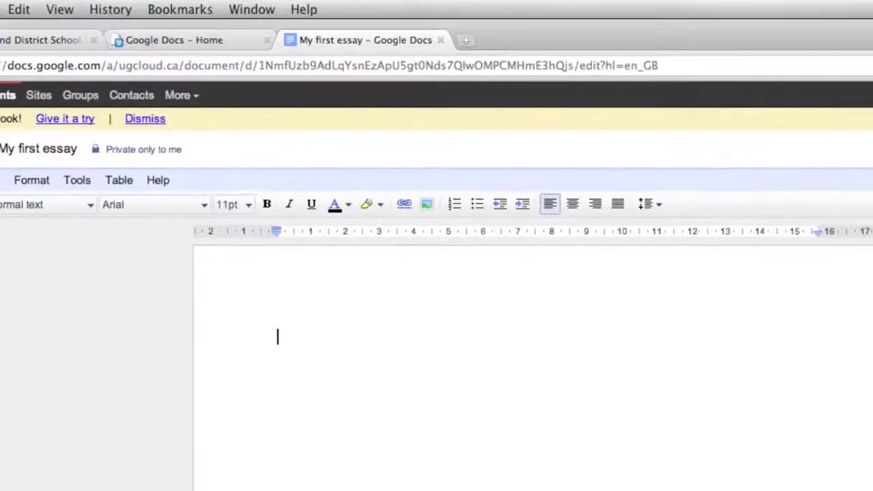
Type the title lines 'Hamlet' and 'A critical look', fixing typos
text(Hamley)
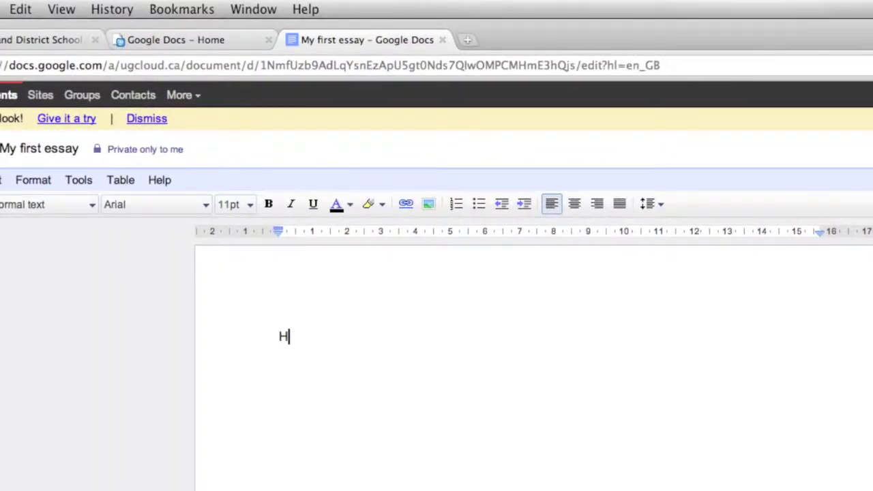
key(BackSpace)
key(BackSpace)
text(et)
key(Return)
text(A )
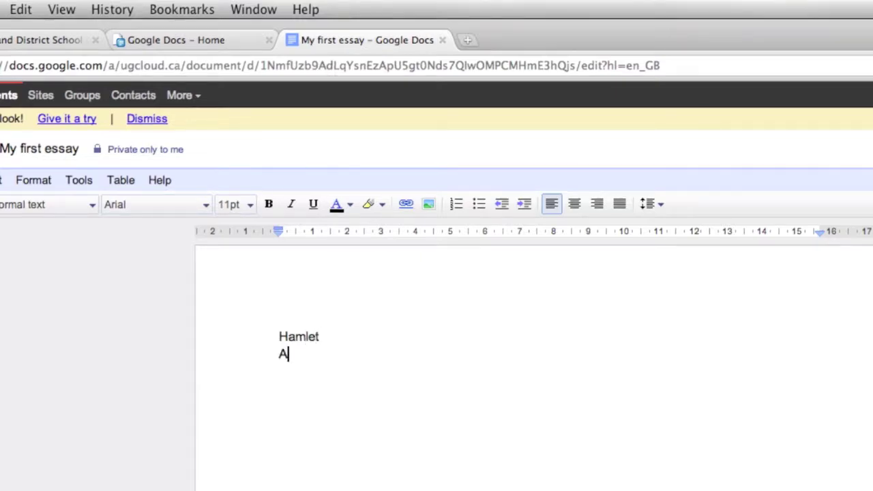
text(critica)
key(BackSpace)
text(ical look)
key(Return)
Add the lines 'at a', 'Shakespeare' and 'Masterpiece', then select those three lines
text(at a)
key(BackSpace)
text(at)
key(Return)
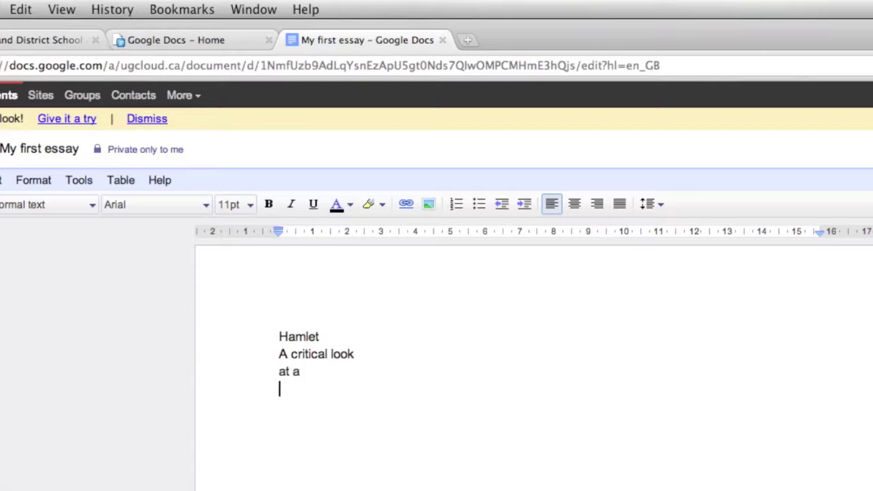
text(Shakespeare)
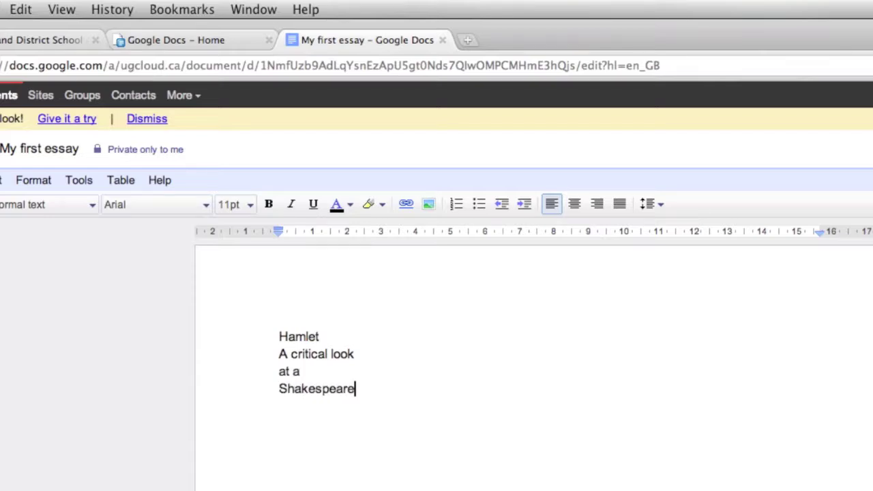
key(Return)
text(Masterpie)
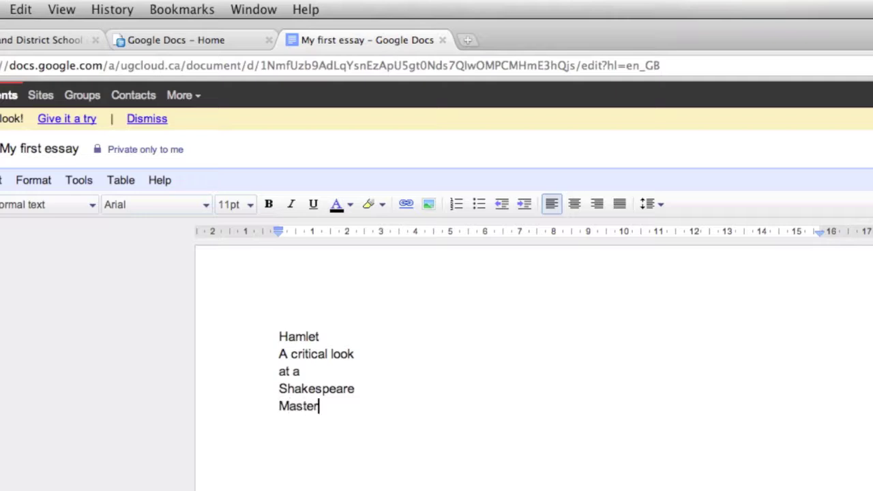
key(BackSpace)
text(iece)
key(Return)
key(Return)
key(Return)
key(Return)
key(Return)
click(285, 372)
drag(281, 372, 386, 416)
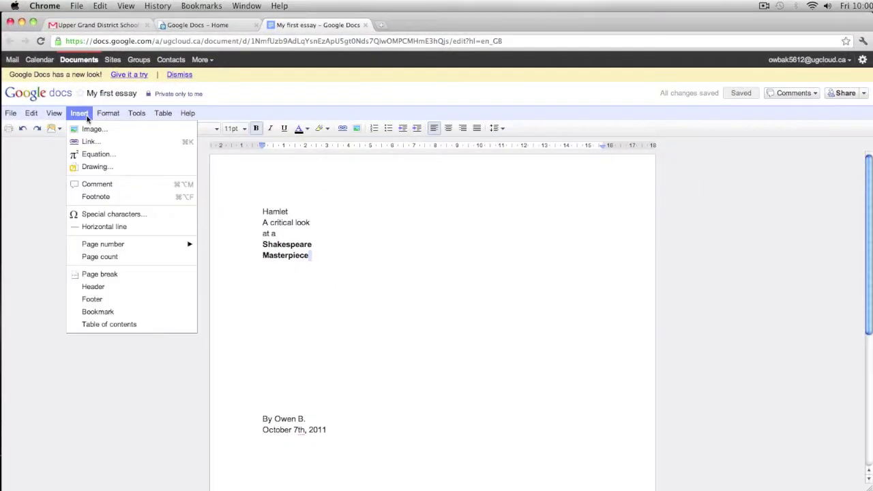
Dismiss the Insert and Format menus without changes and bring up the sharing settings
click(383, 240)
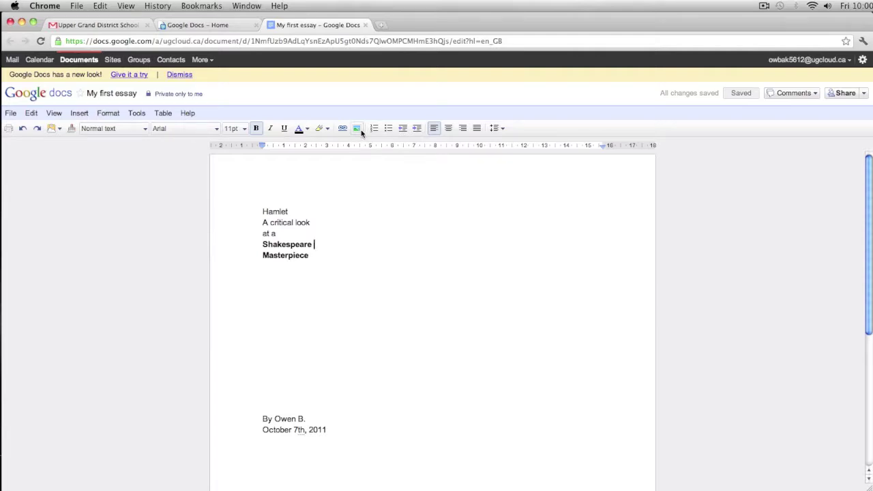
click(117, 114)
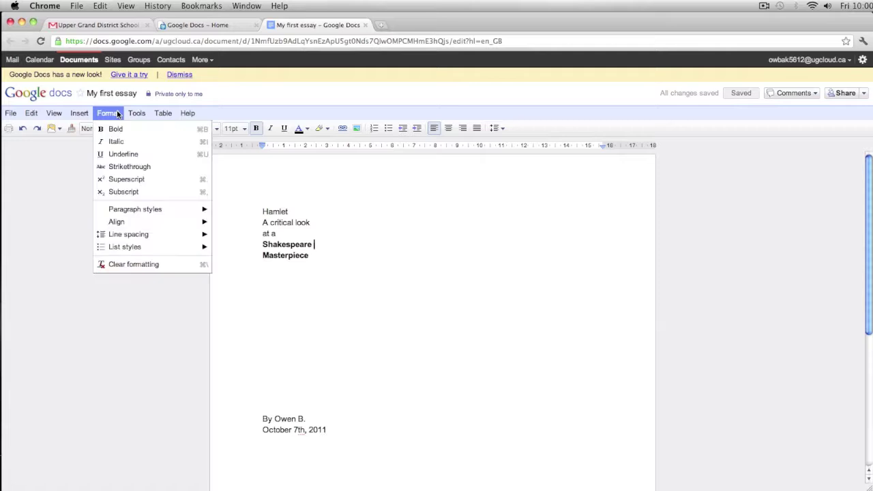
mouse_move(137, 115)
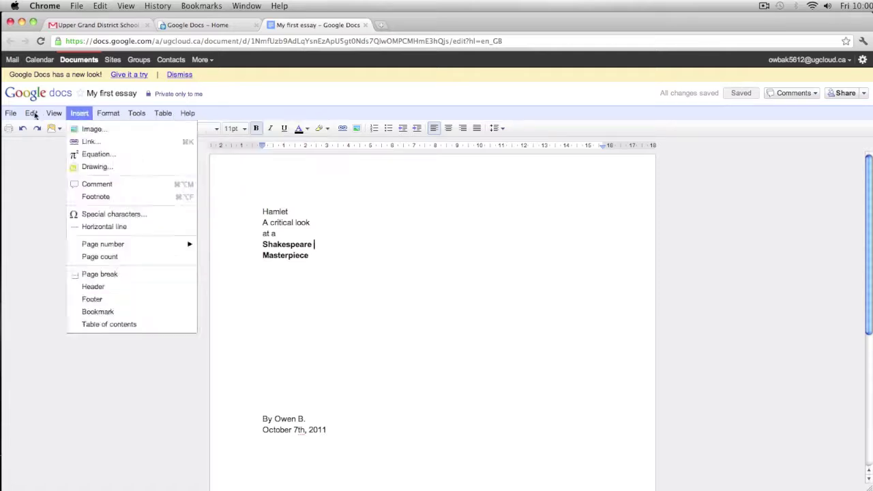
click(369, 296)
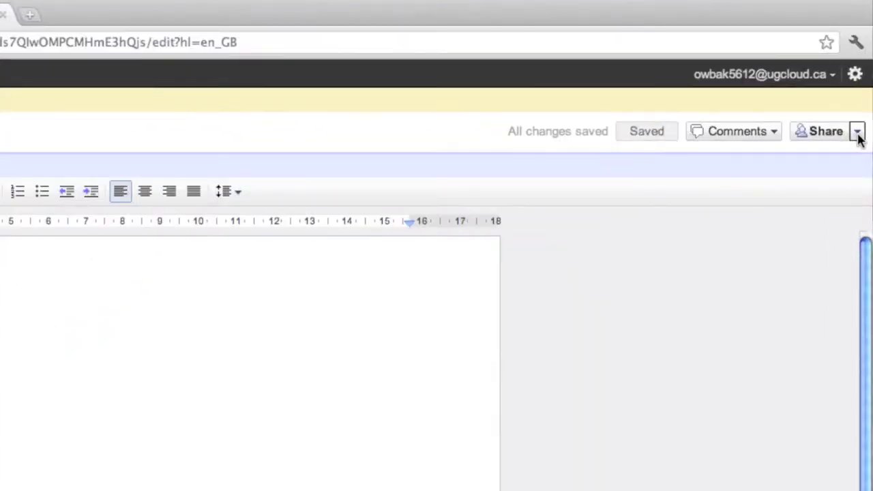
click(858, 134)
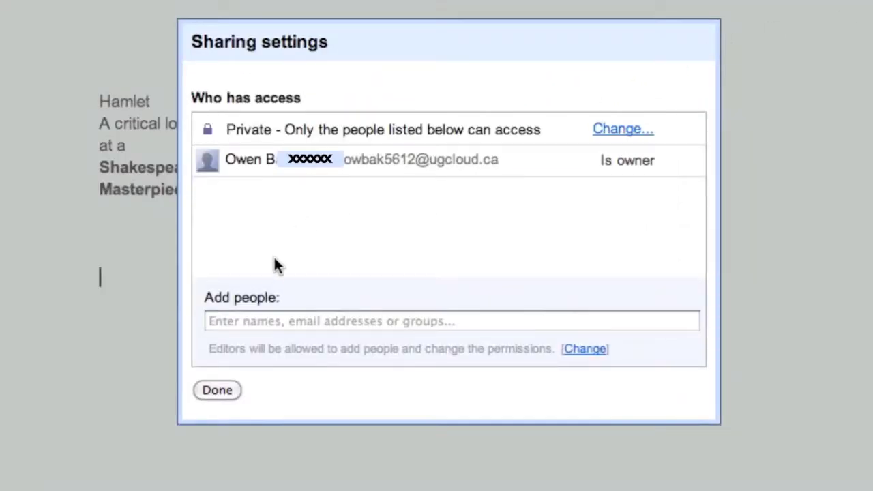
Add the teacher's suggested e-mail address as a person to share with, removing the trailing comma
click(244, 322)
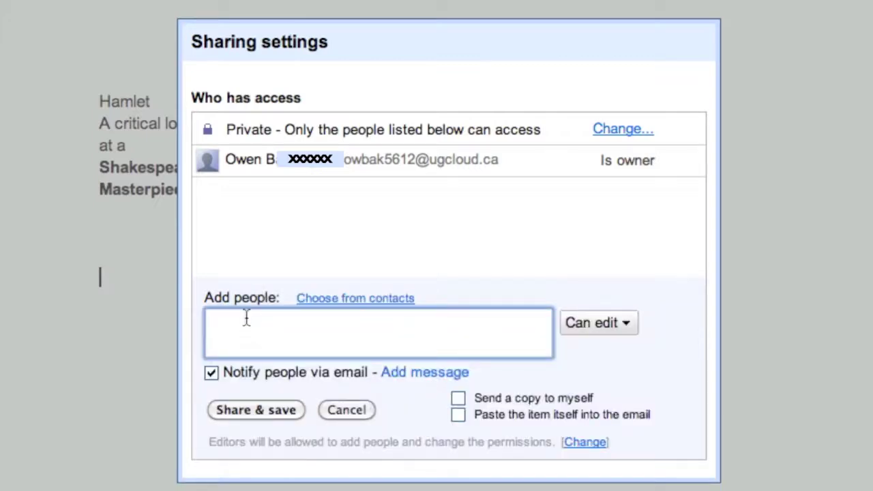
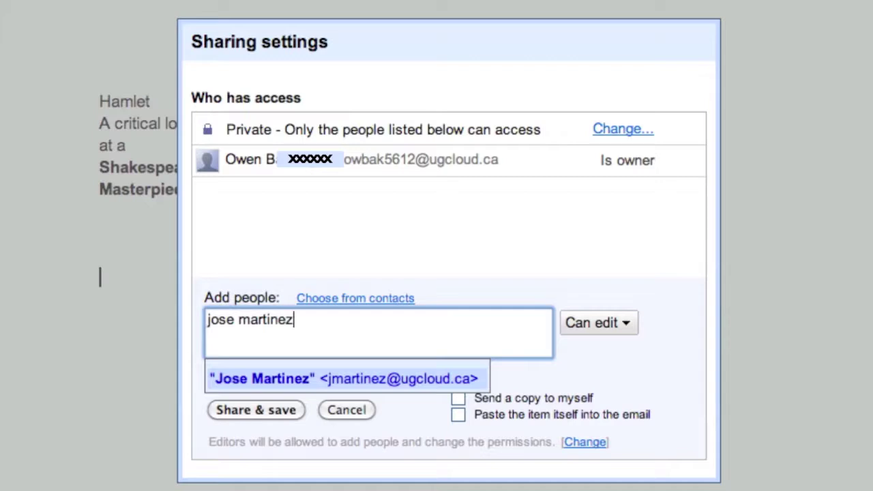
click(275, 381)
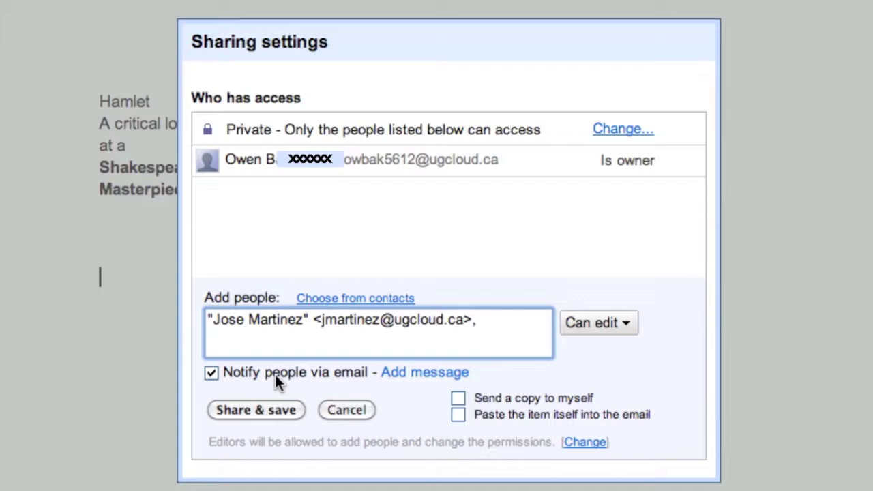
key(BackSpace)
key(BackSpace)
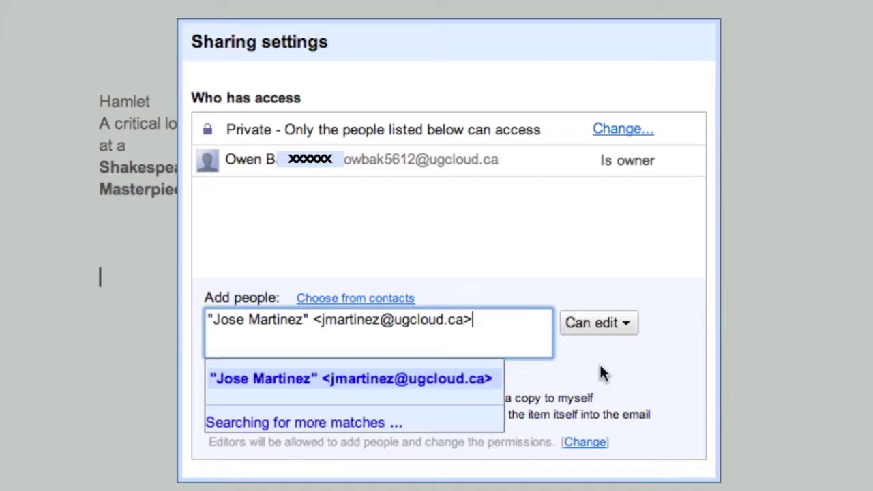
click(628, 339)
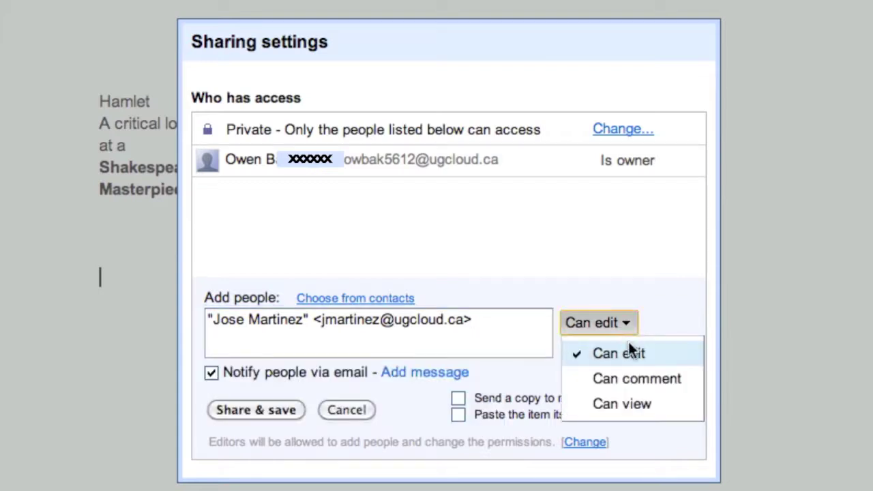
Give the teacher Can comment permission and apply it with Share & save
click(652, 377)
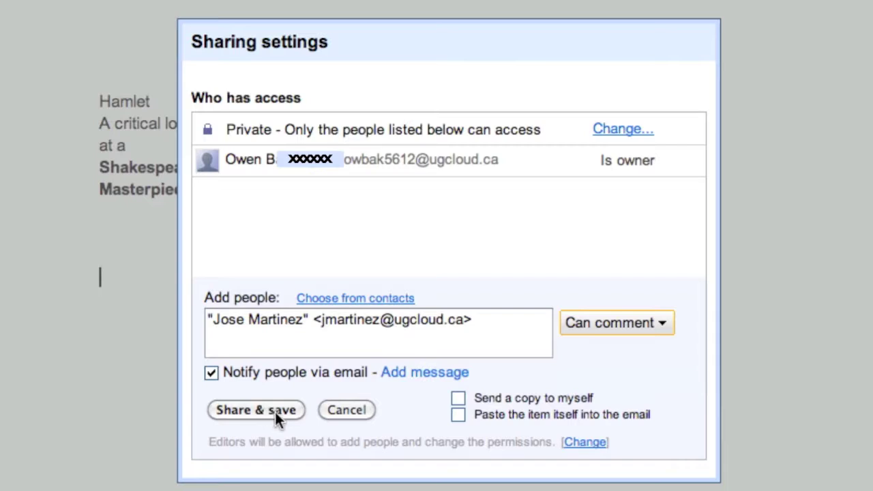
click(276, 412)
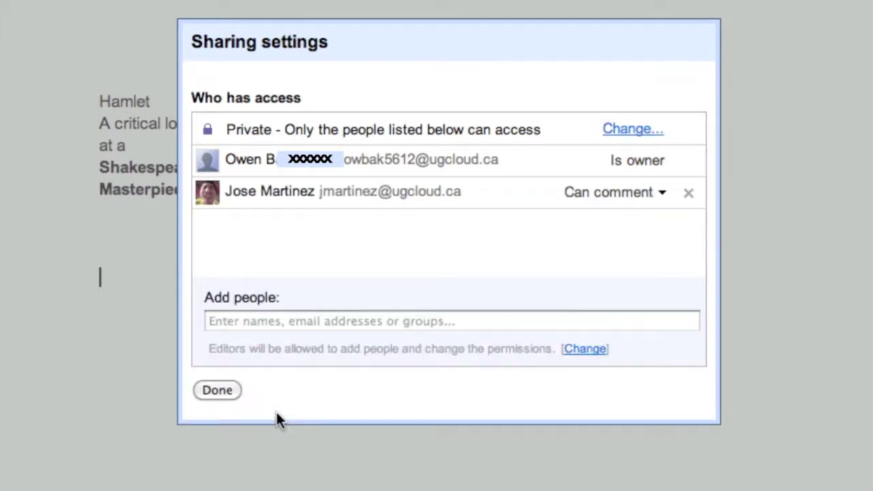
Close the sharing settings with Done to reveal the teacher's comment
click(227, 389)
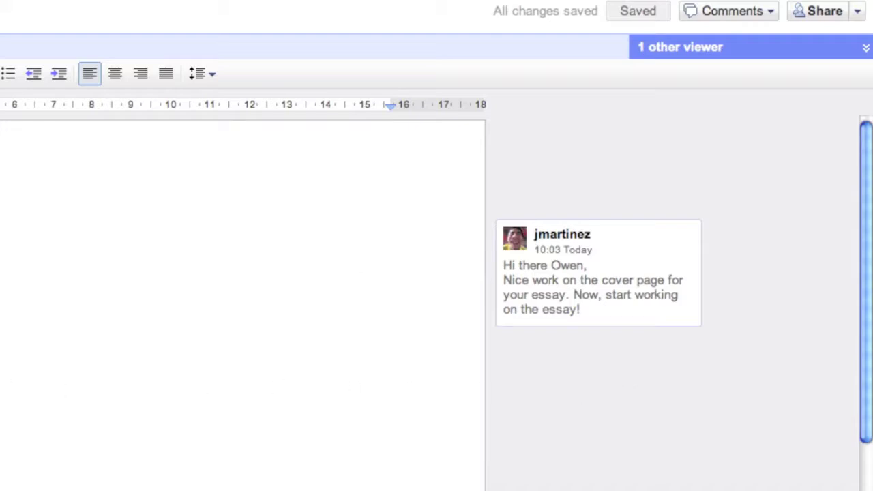
Post a comment thanking the teacher, praising the left alignment, and noting brainstorming in another document
key(ctrl+alt+m)
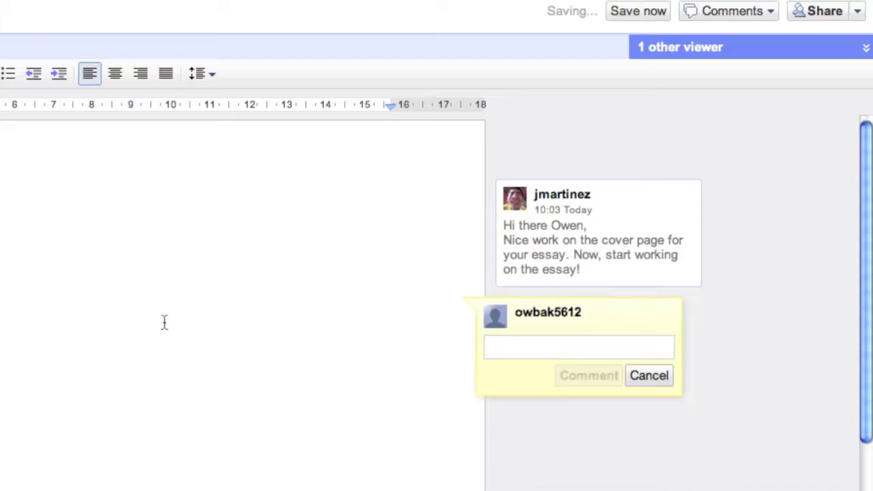
text(Thank)
text(Mr. Martinez.)
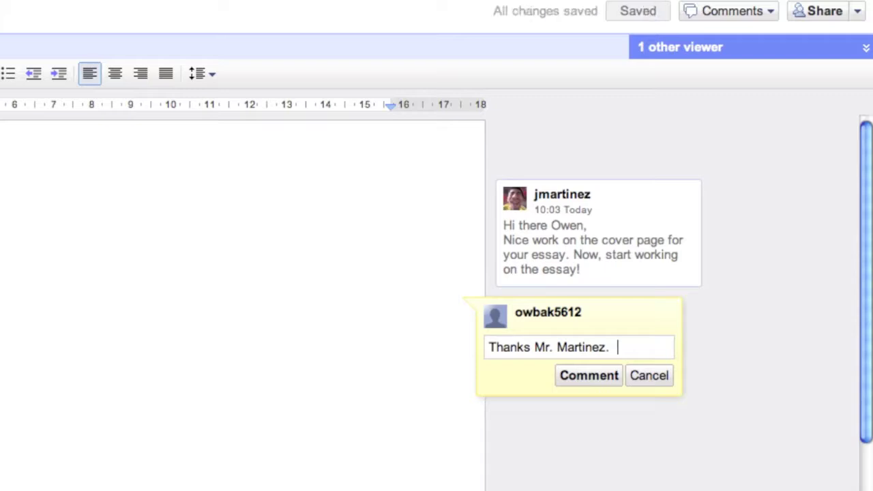
text(  I like the left alignm)
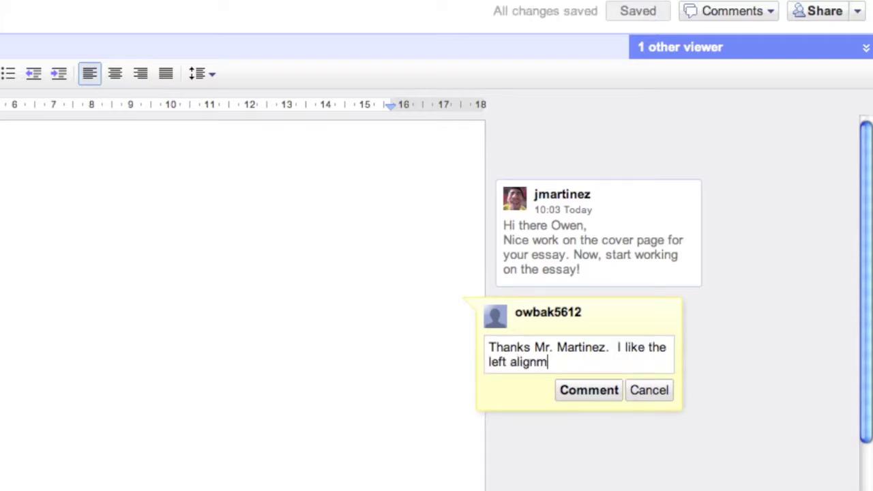
text(ent on my cover pa)
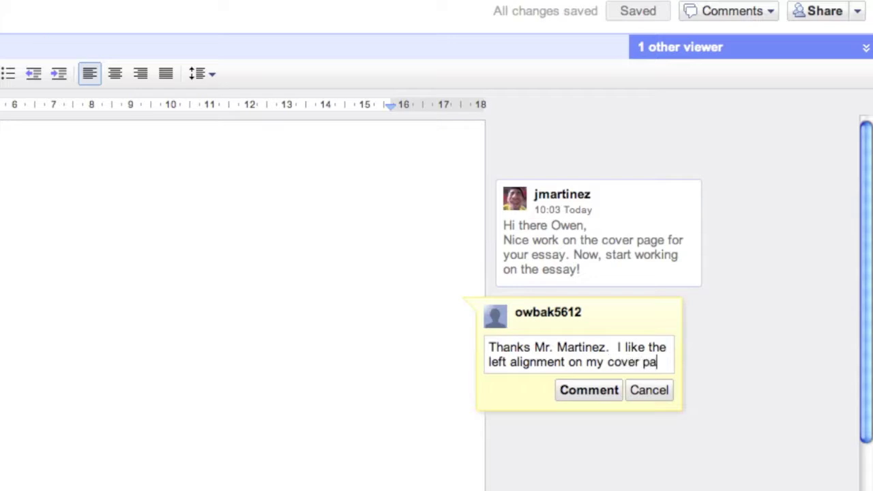
text(ge.  I will sta)
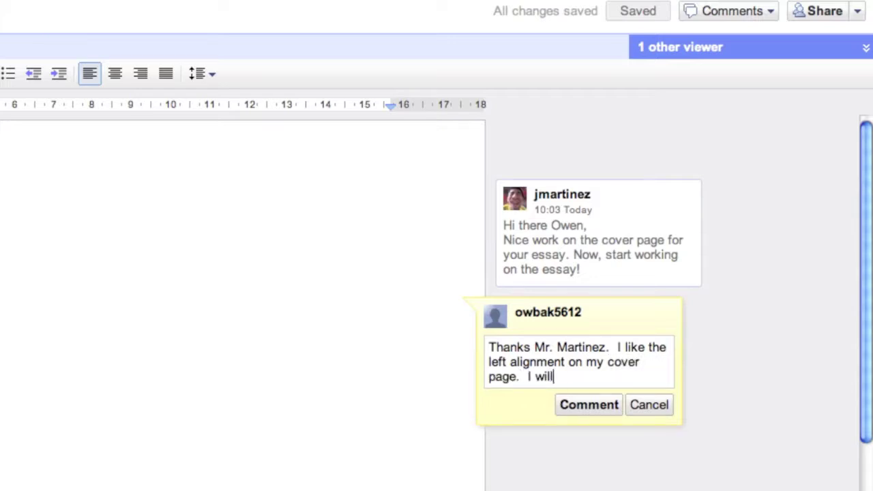
key(BackSpace)
key(BackSpace)
key(BackSpace)
key(BackSpace)
key(BackSpace)
key(BackSpace)
key(BackSpace)
key(BackSpace)
text(have starte)
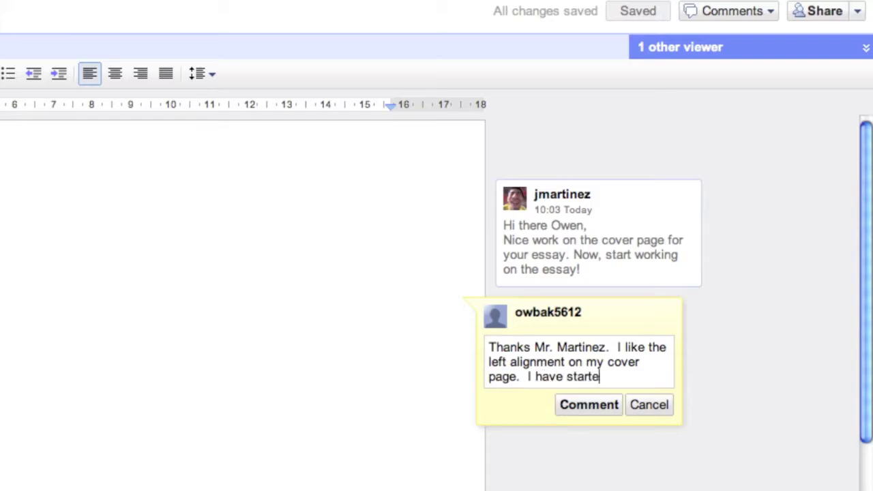
text(d to brainstorm )
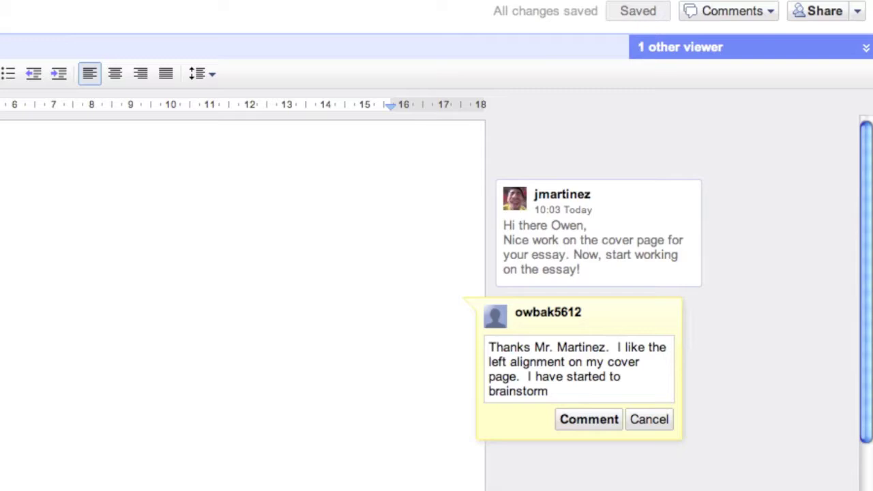
text(my essay)
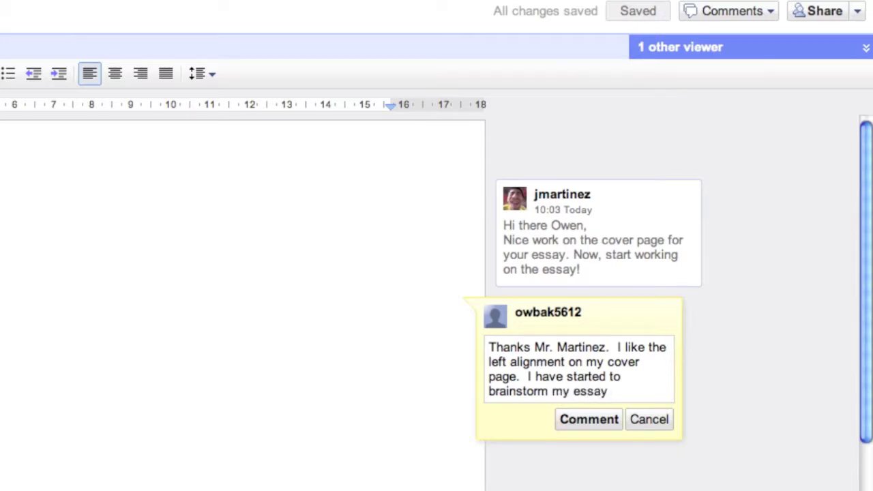
text( in another Go)
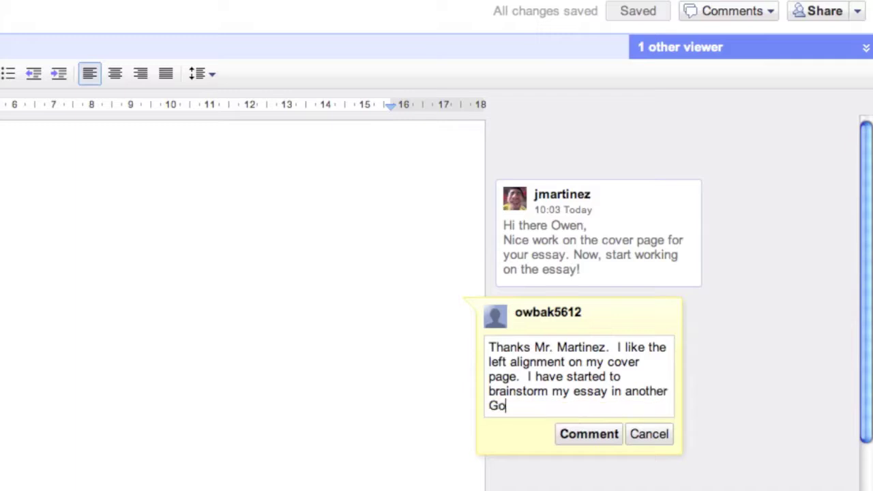
text(ogle document t)
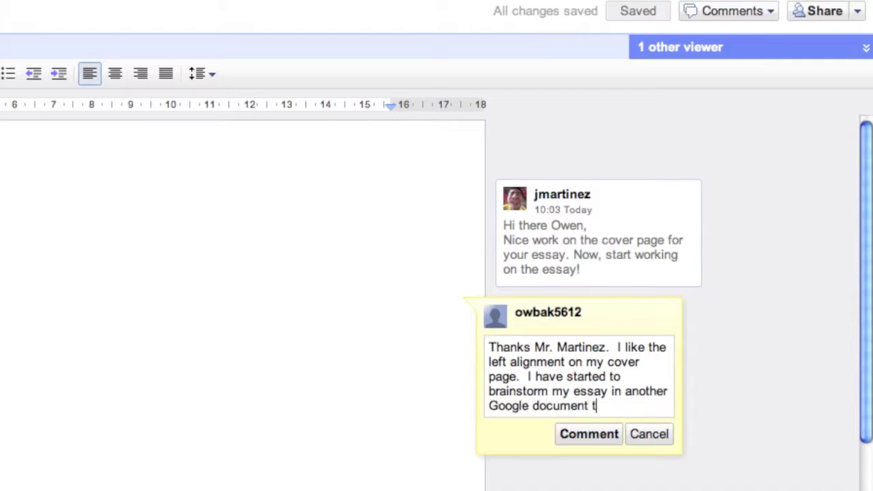
text(hat I will share w)
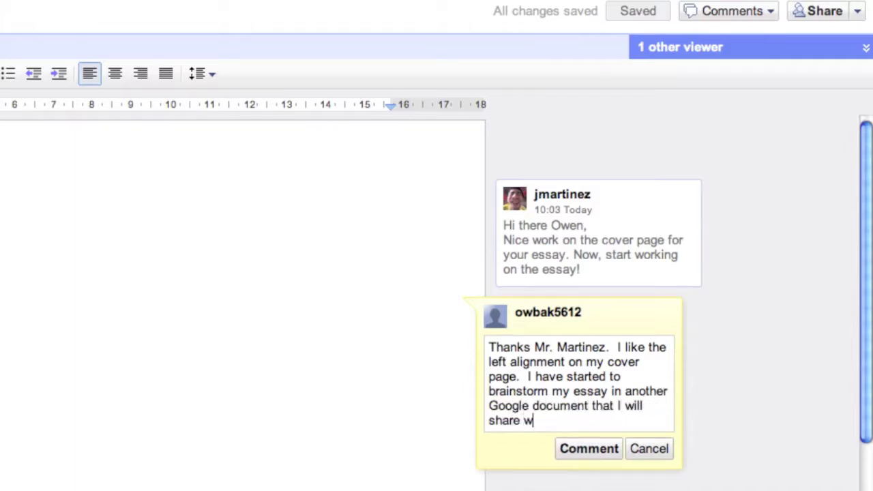
text(ith my friends )
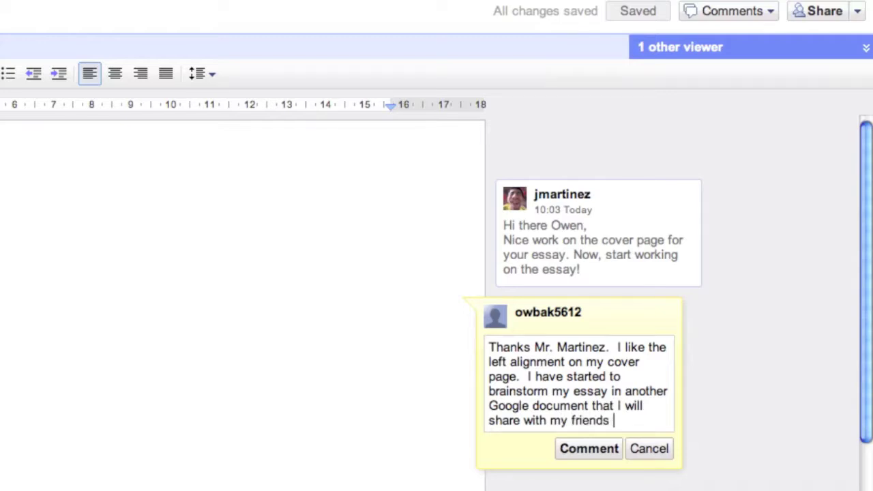
text(to get some fe)
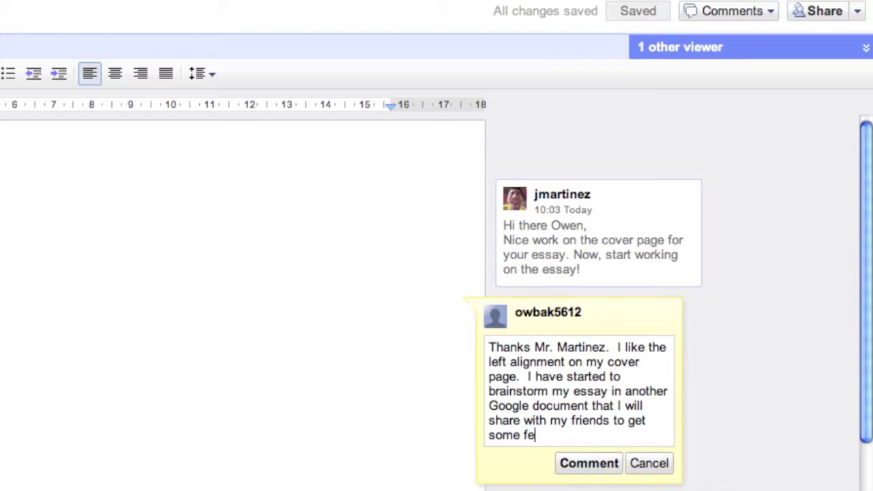
text(edback.)
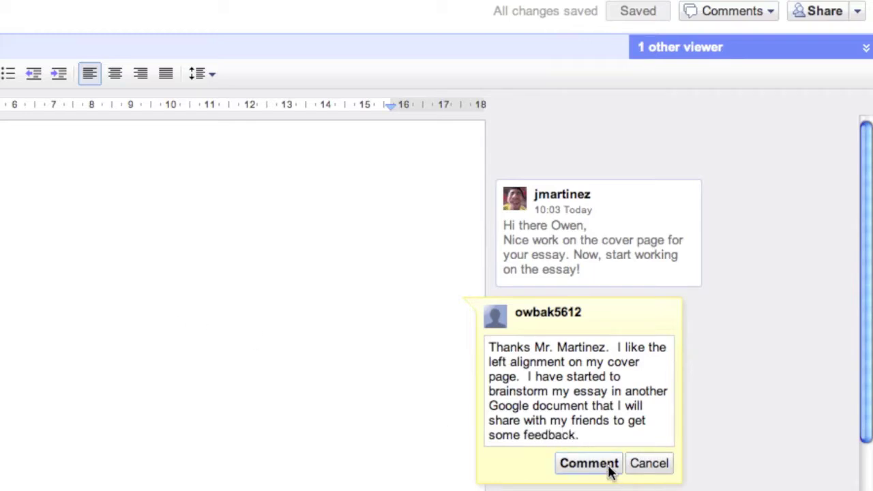
click(590, 464)
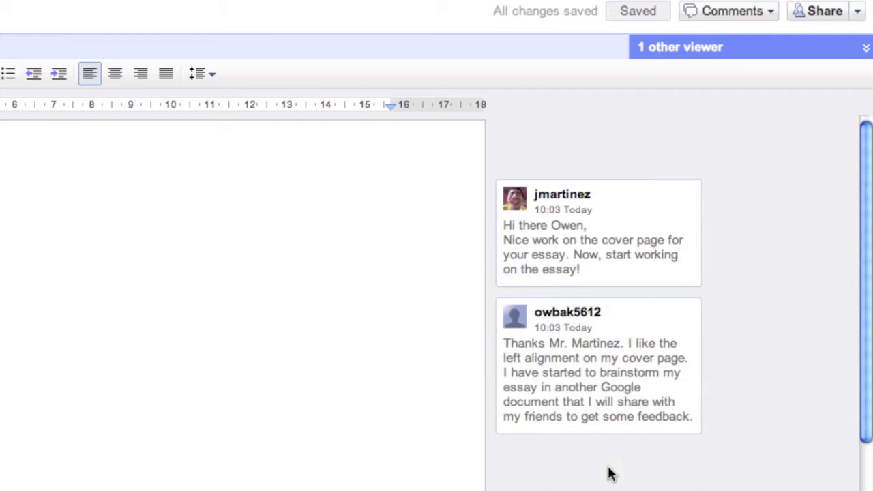